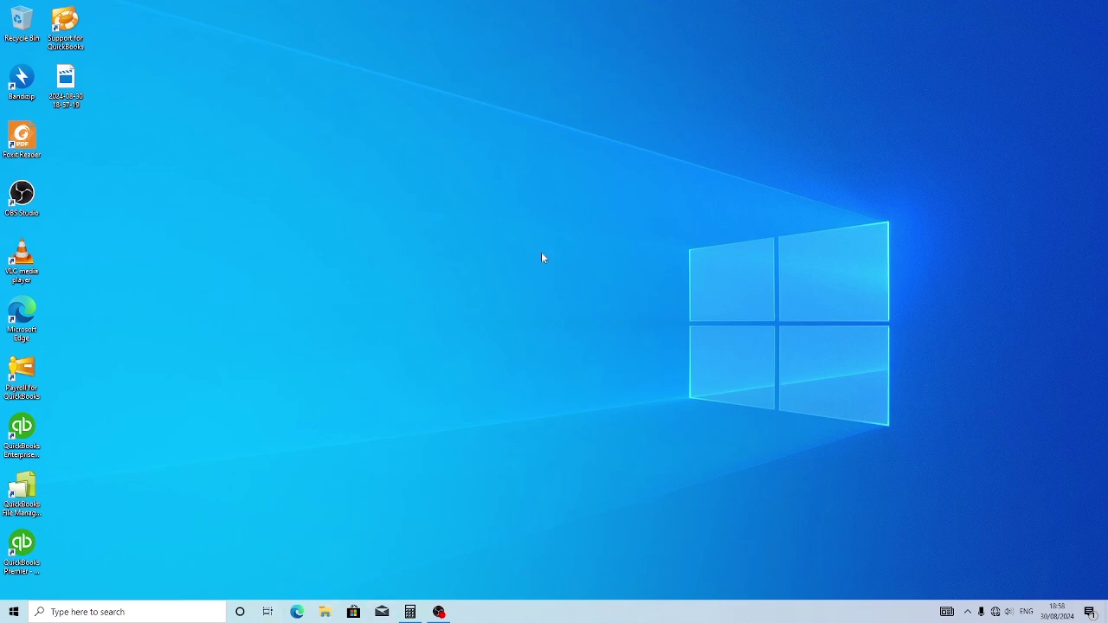
- Apply the darker 'Windows' theme in Personalize > Themes, replacing 'Windows (light)'
right_click(485, 116)
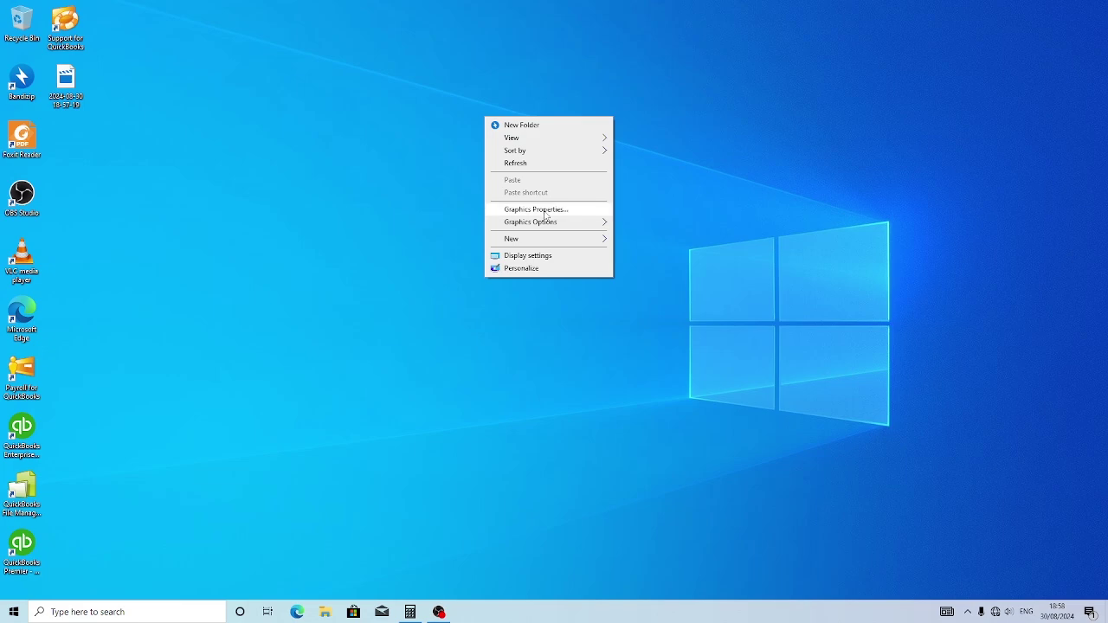
left_click(524, 270)
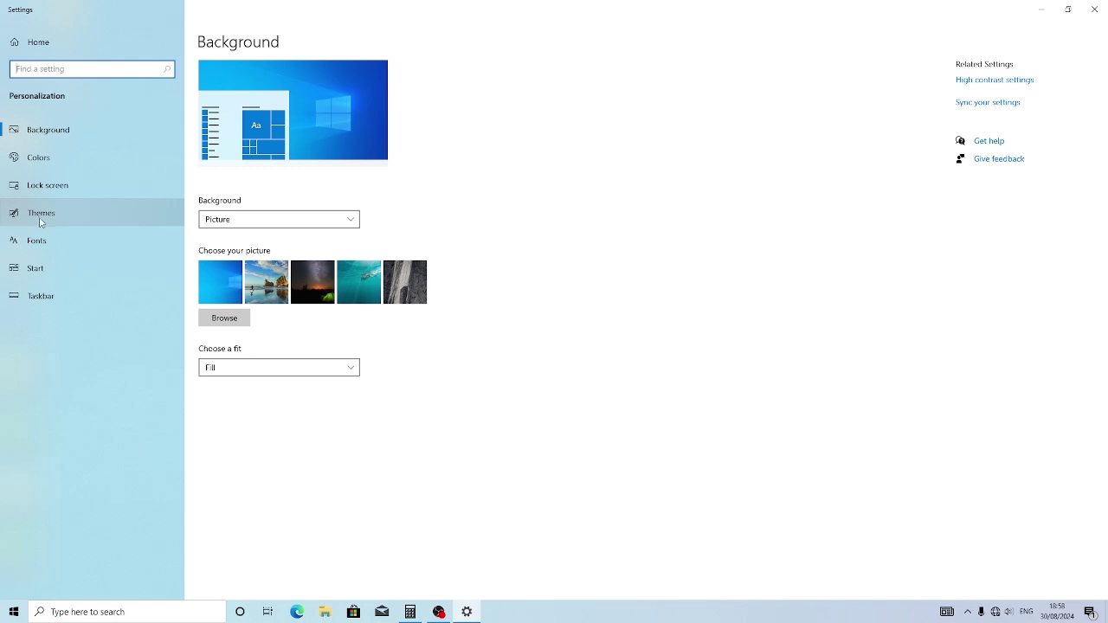
left_click(39, 217)
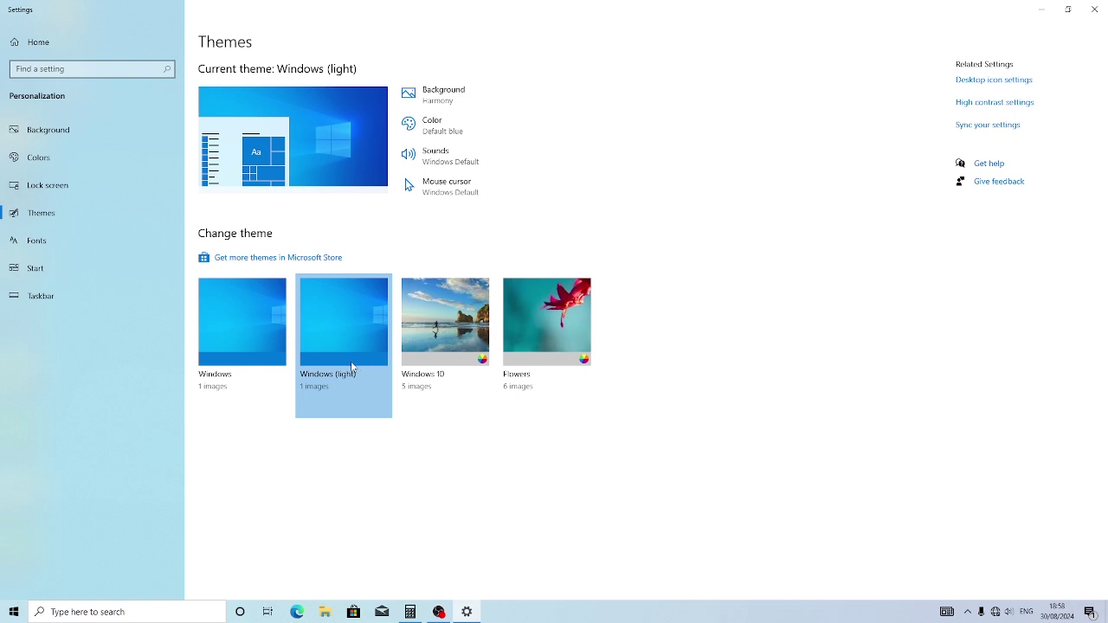
left_click(223, 347)
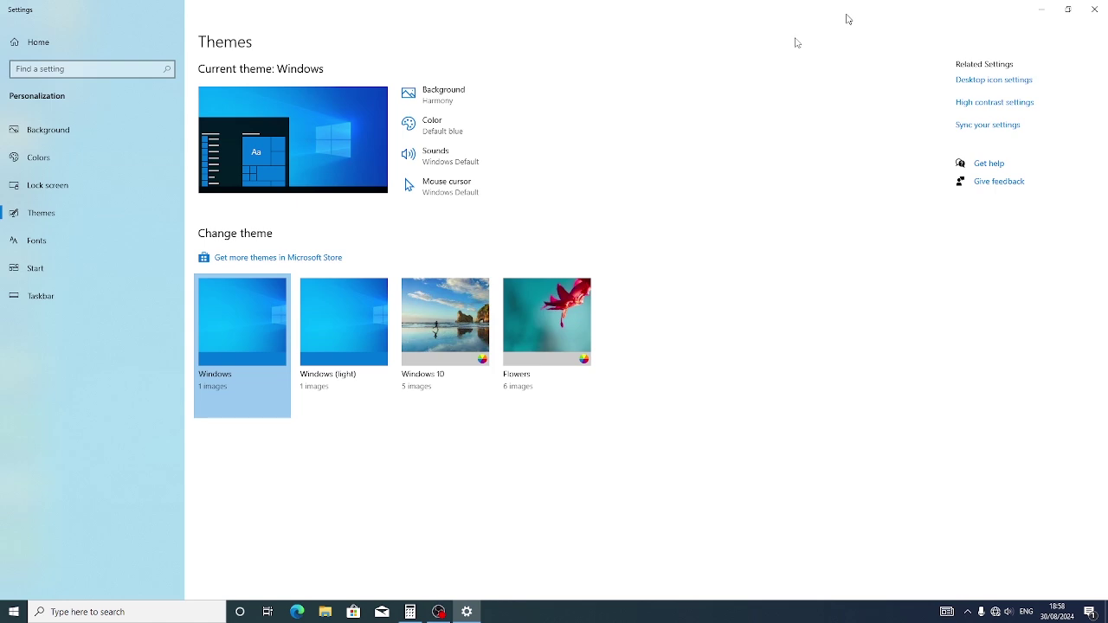
mouse_move(853, 13)
left_mouse_down()
mouse_move(402, 219)
mouse_move(968, 172)
left_mouse_up()
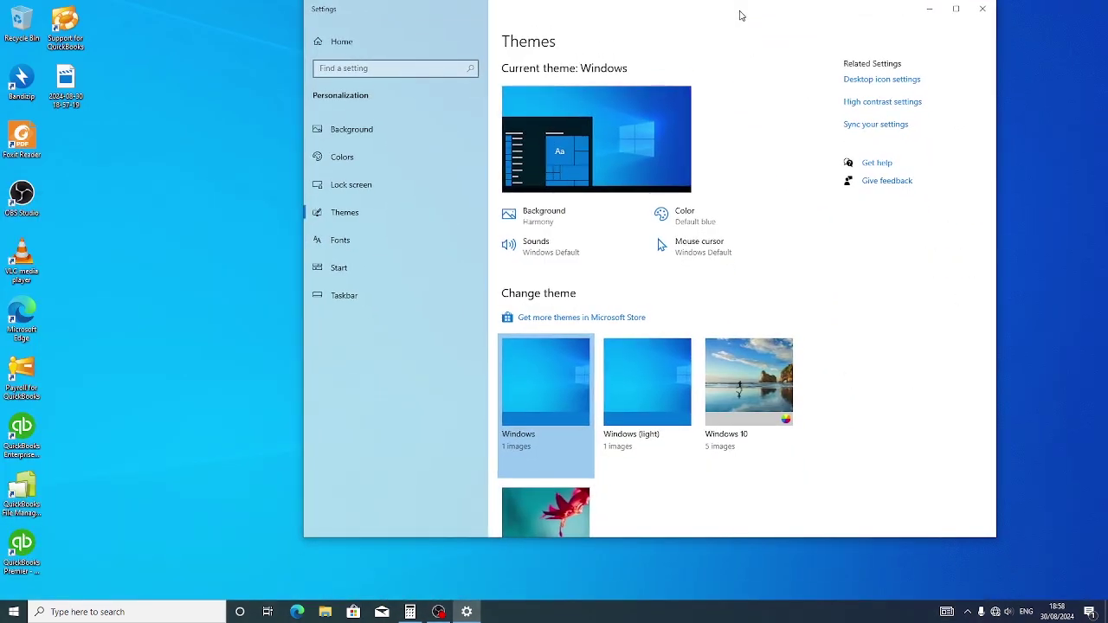
- Move the Settings window back up to the top of the screen
left_click_drag(968, 172, 737, 1)
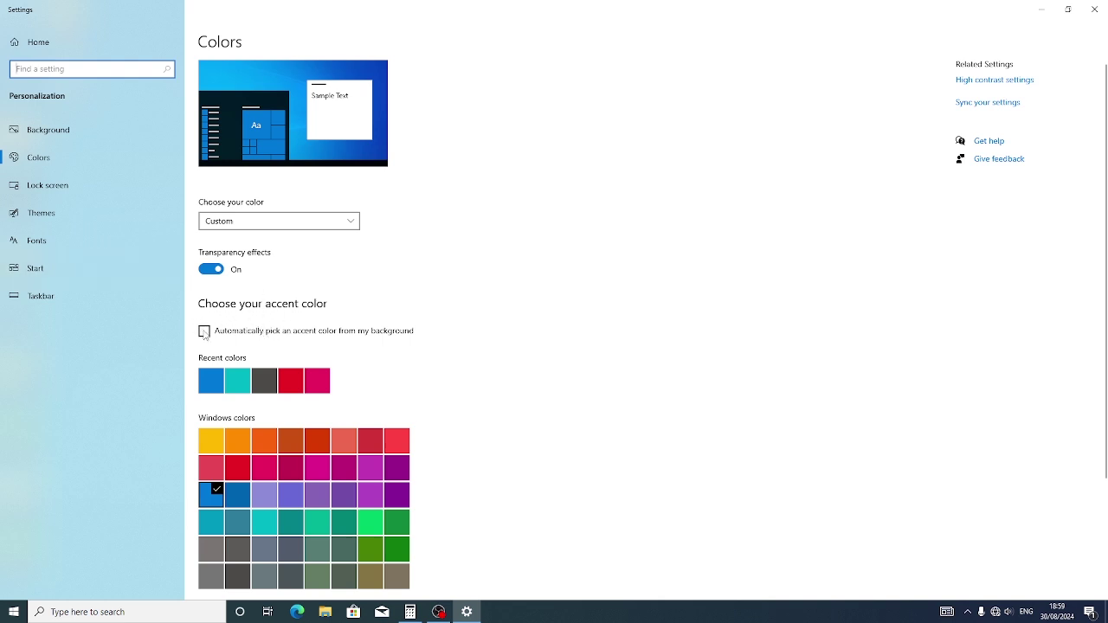
- Have the accent colour picked automatically from the background and choose the Dark colour mode
left_click(206, 333)
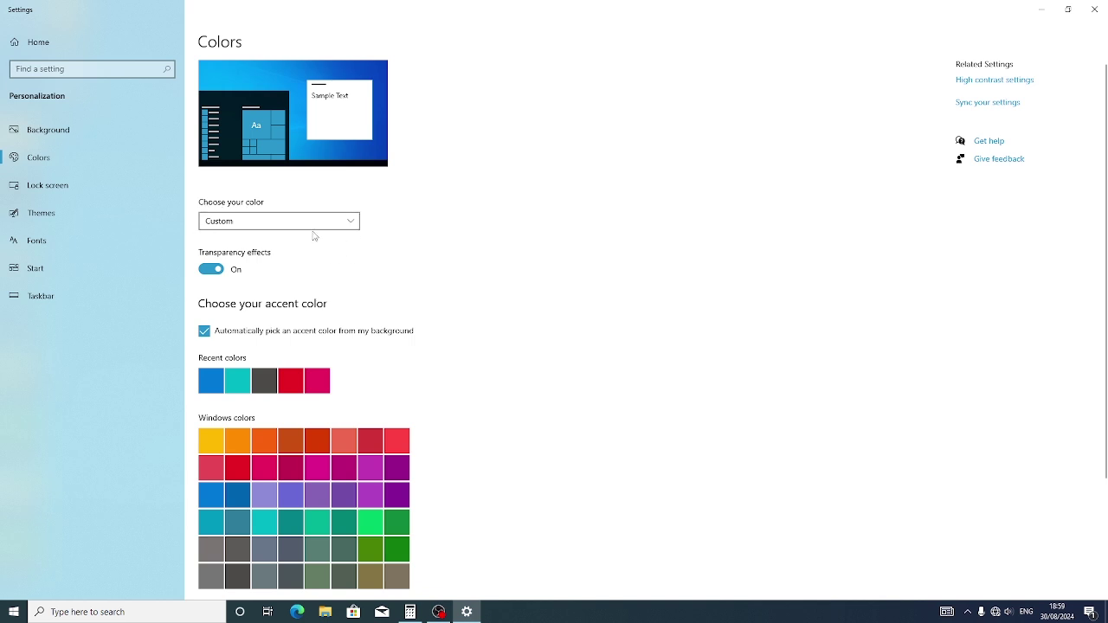
left_click(350, 227)
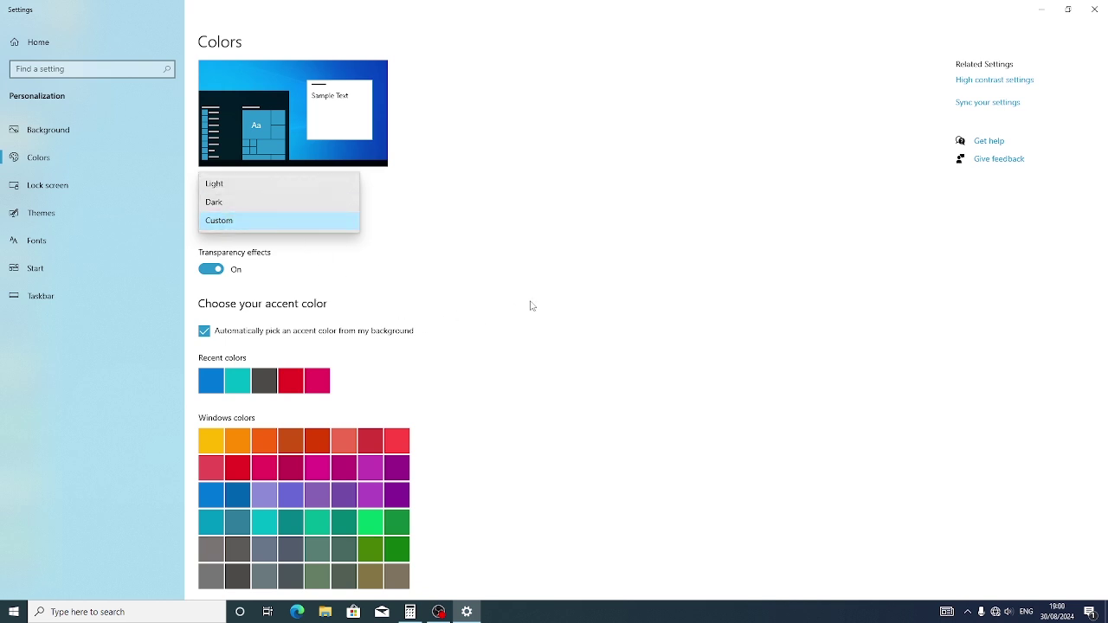
left_click(472, 296)
scroll(472, 289, "down", 1)
scroll(472, 279, "down", 2)
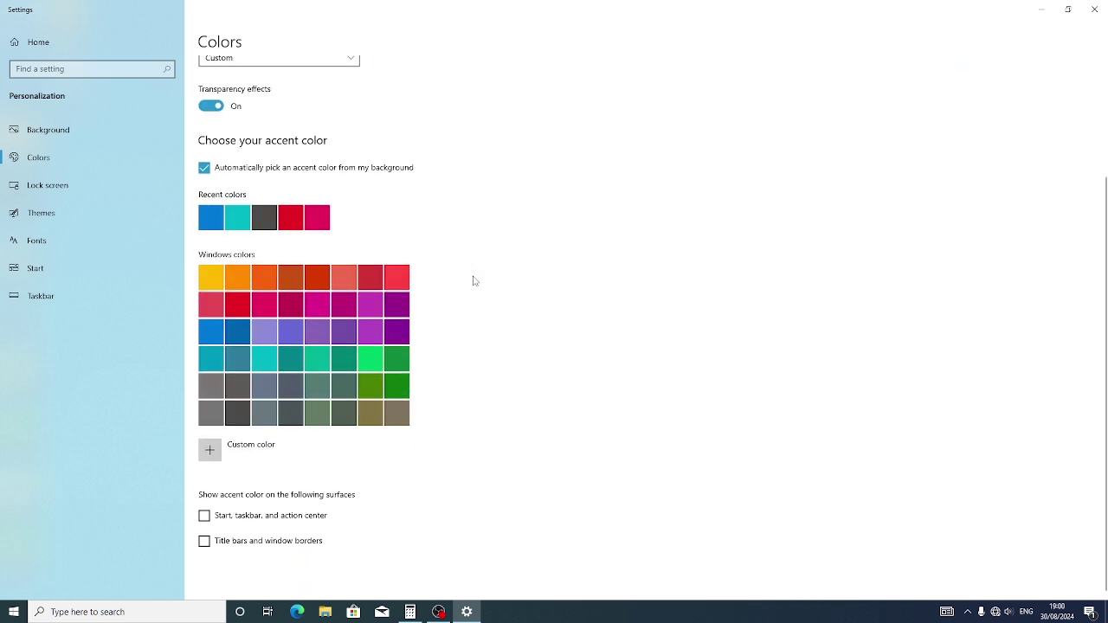
scroll(473, 279, "up", 3)
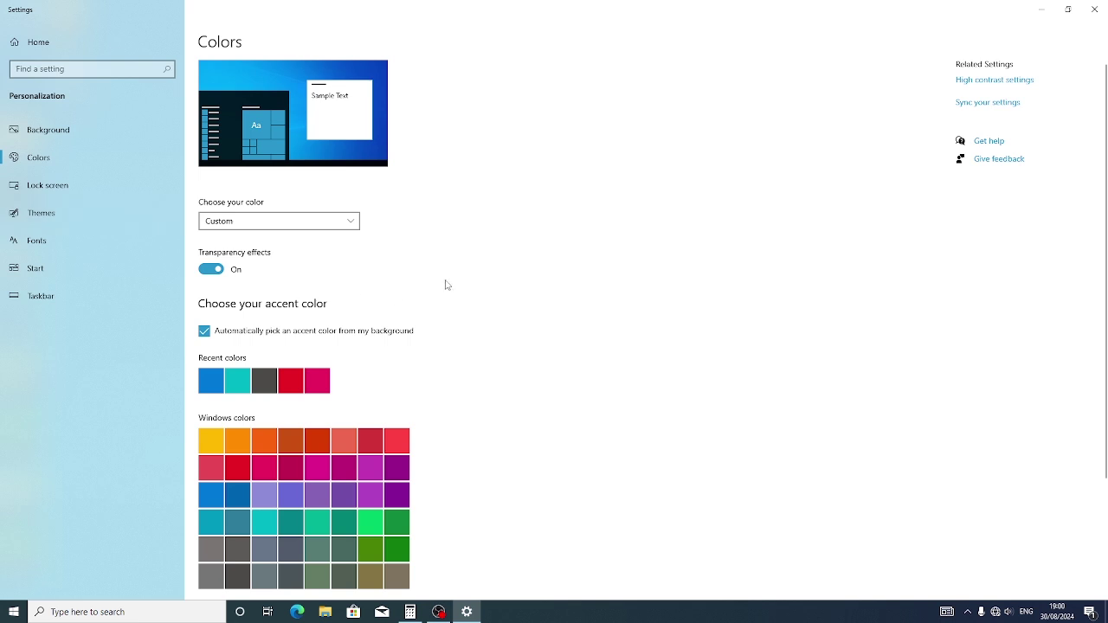
left_click(351, 222)
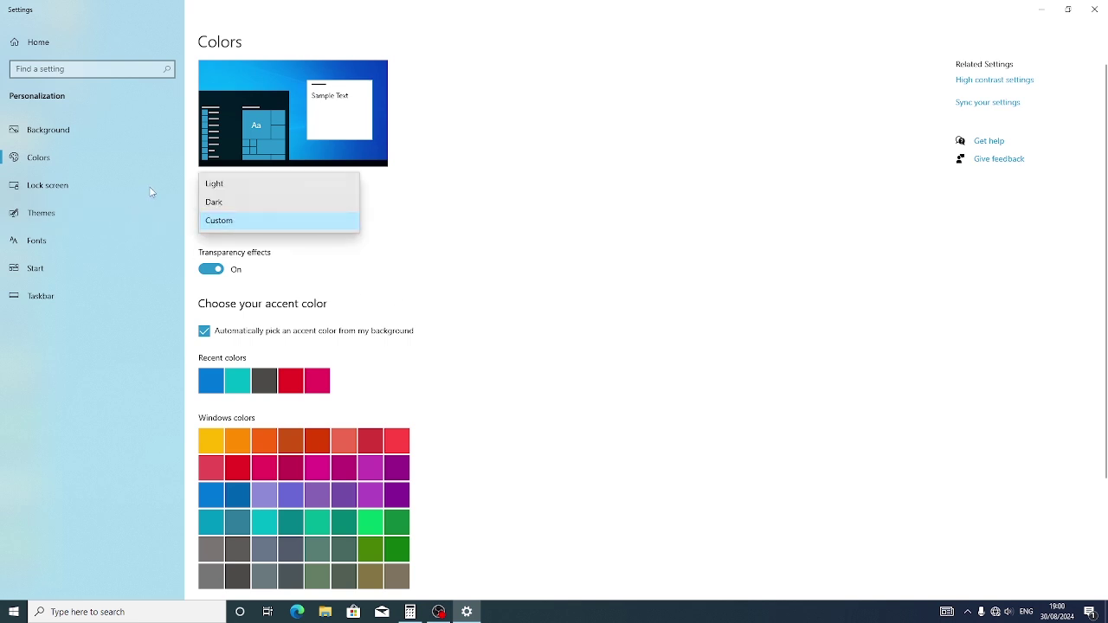
left_click(212, 204)
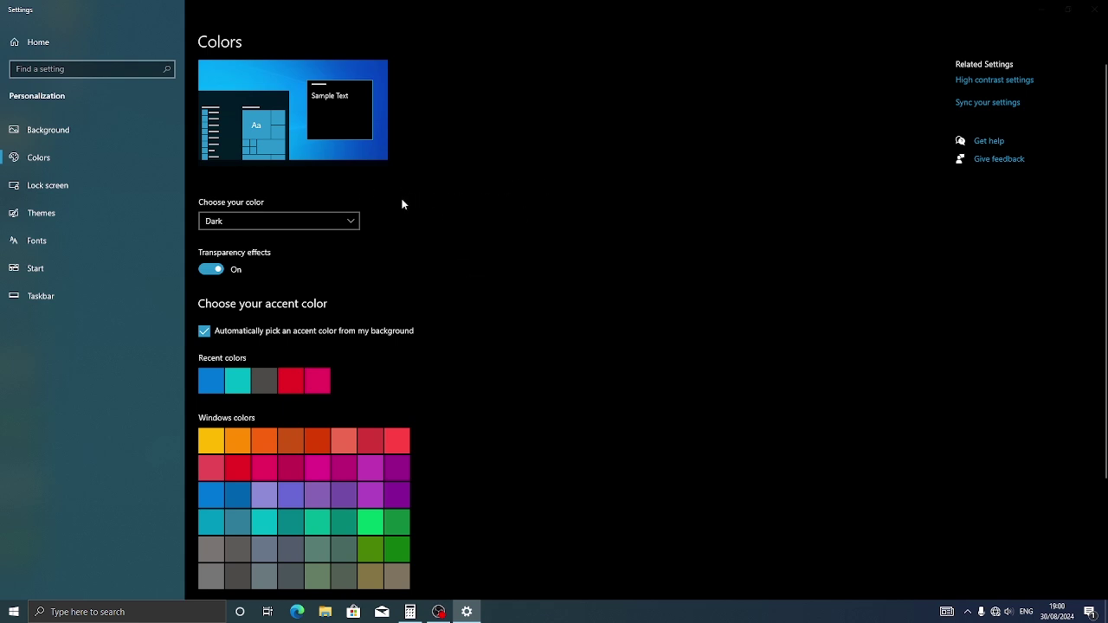
left_click(352, 228)
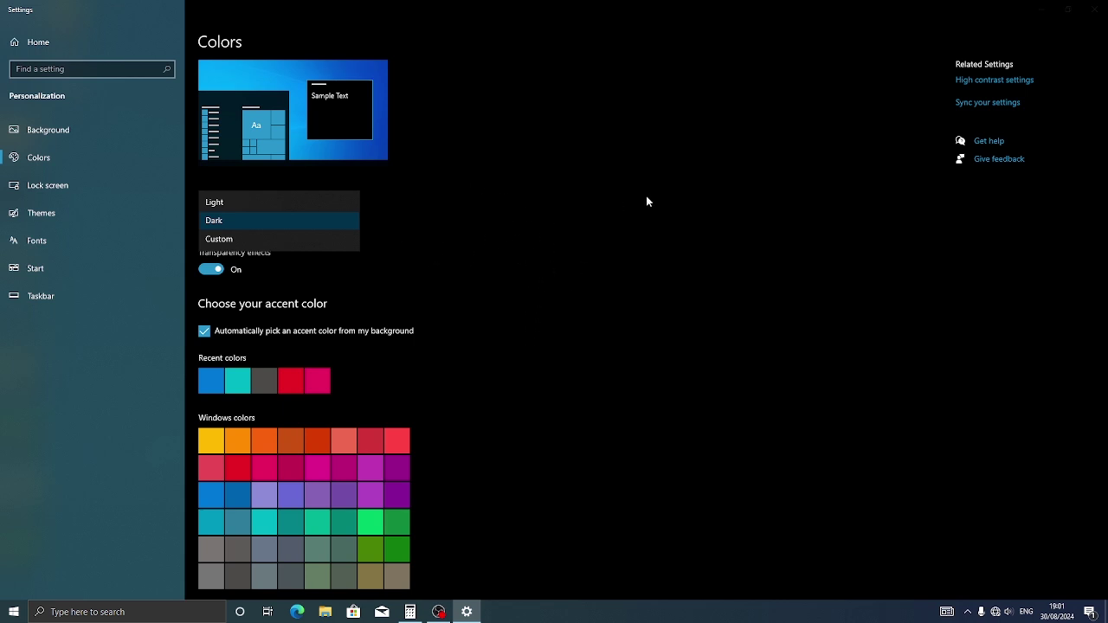
- Close the colour mode dropdown, keeping Dark selected
left_click(483, 219)
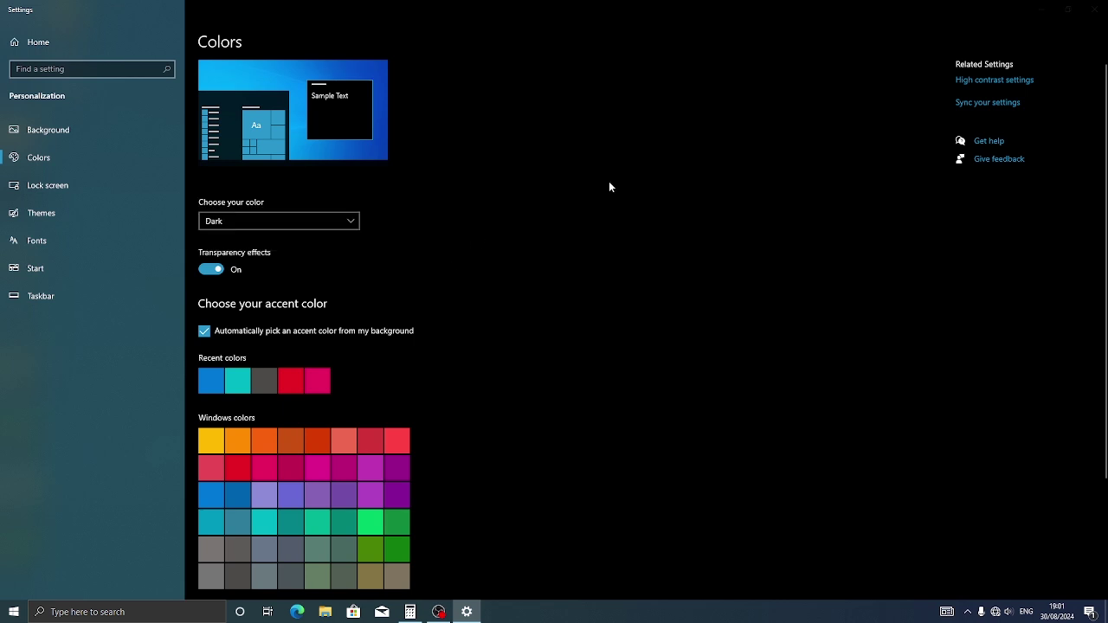
- Close Settings, view This PC in a maximized dark File Explorer, then close it
left_click(1095, 11)
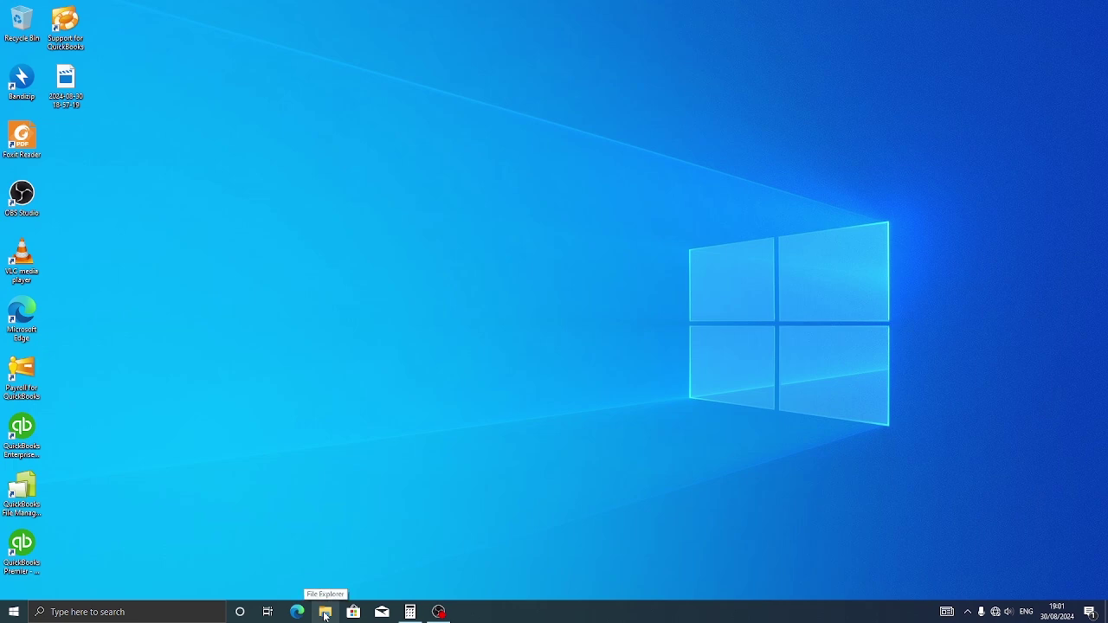
left_click(326, 613)
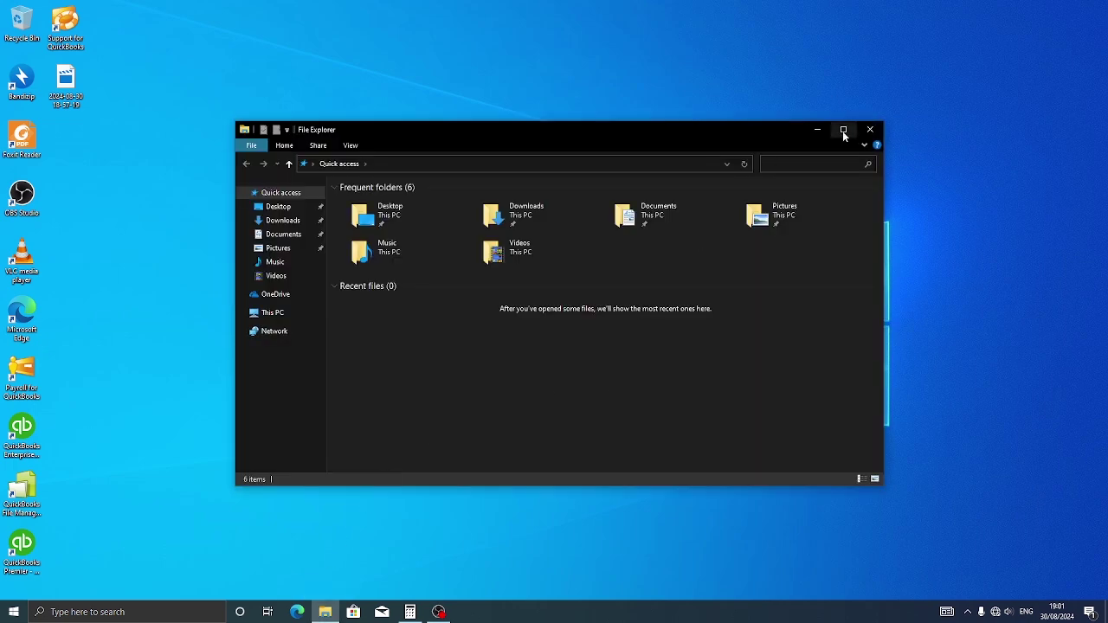
left_click(843, 131)
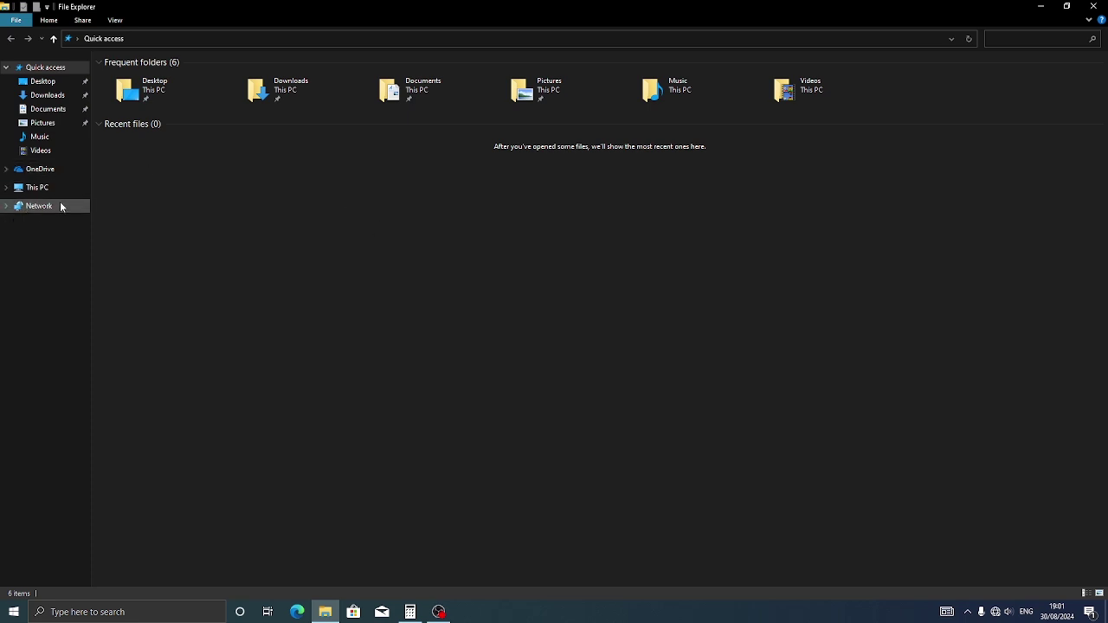
left_click(35, 188)
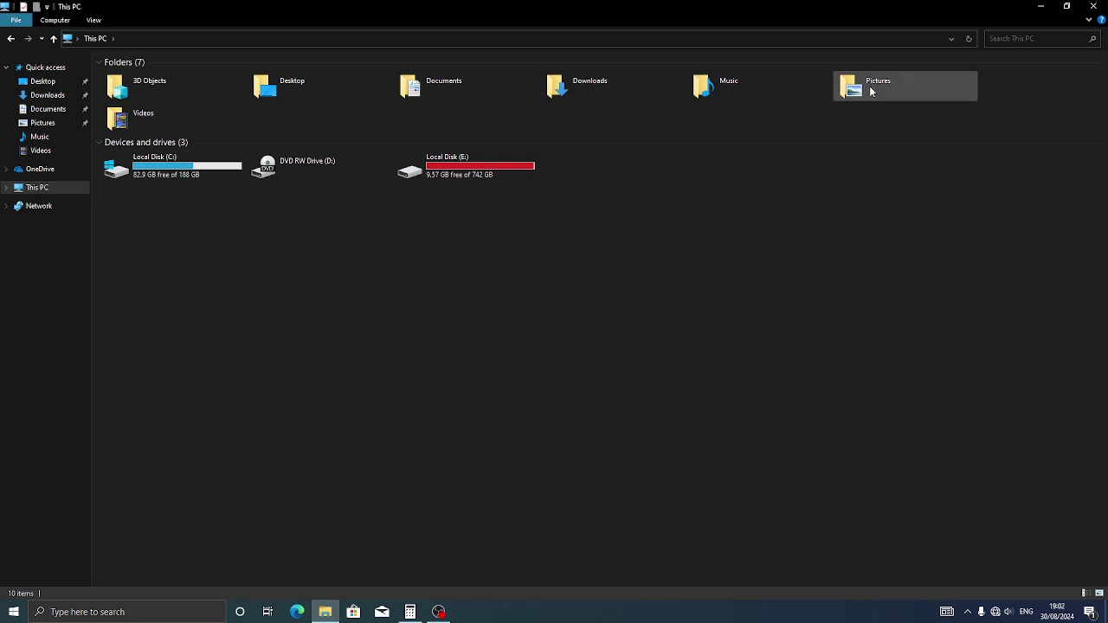
left_click(1094, 6)
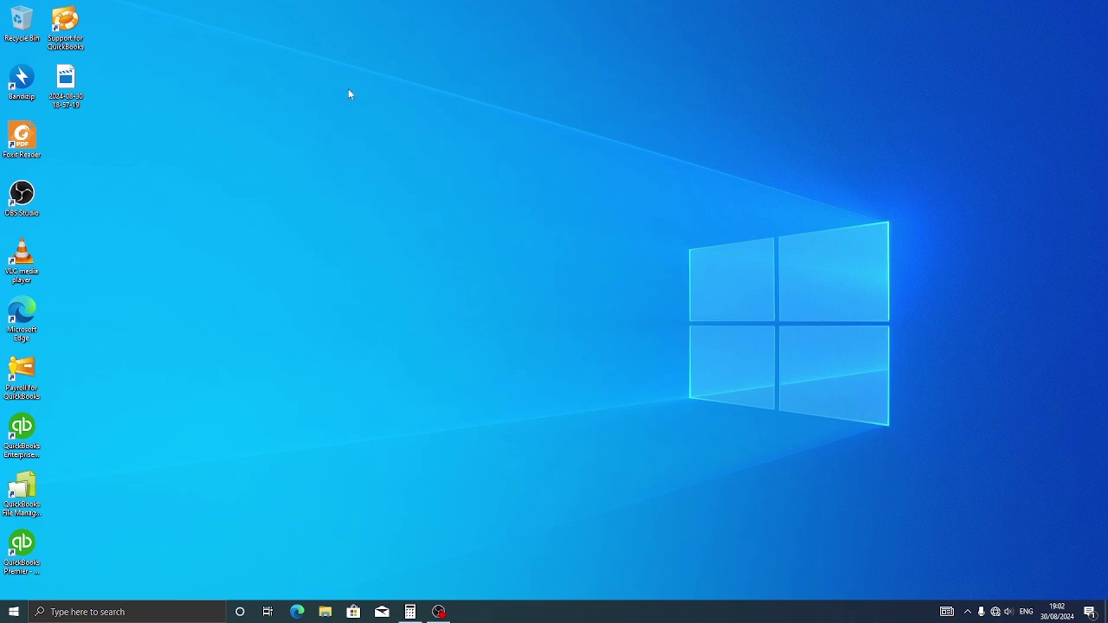
- Lower the display brightness from 100 to about 13, then close Settings
right_click(418, 83)
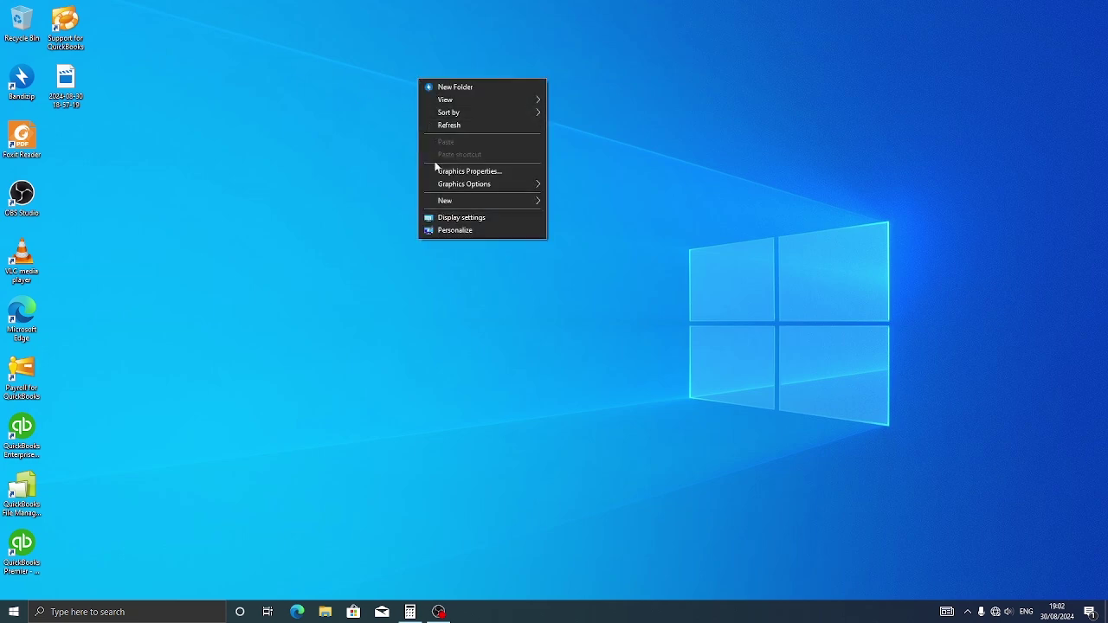
left_click(462, 217)
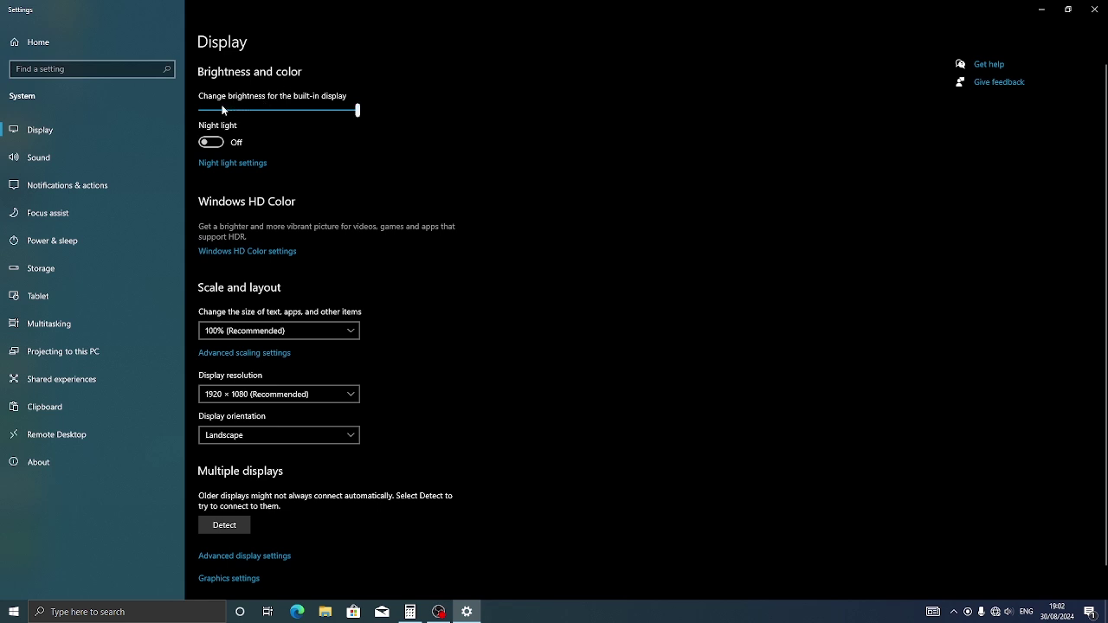
left_click(358, 113)
mouse_move(355, 115)
left_mouse_down()
mouse_move(207, 113)
mouse_move(218, 110)
left_mouse_up()
left_click_drag(226, 111, 229, 113)
left_click(1095, 9)
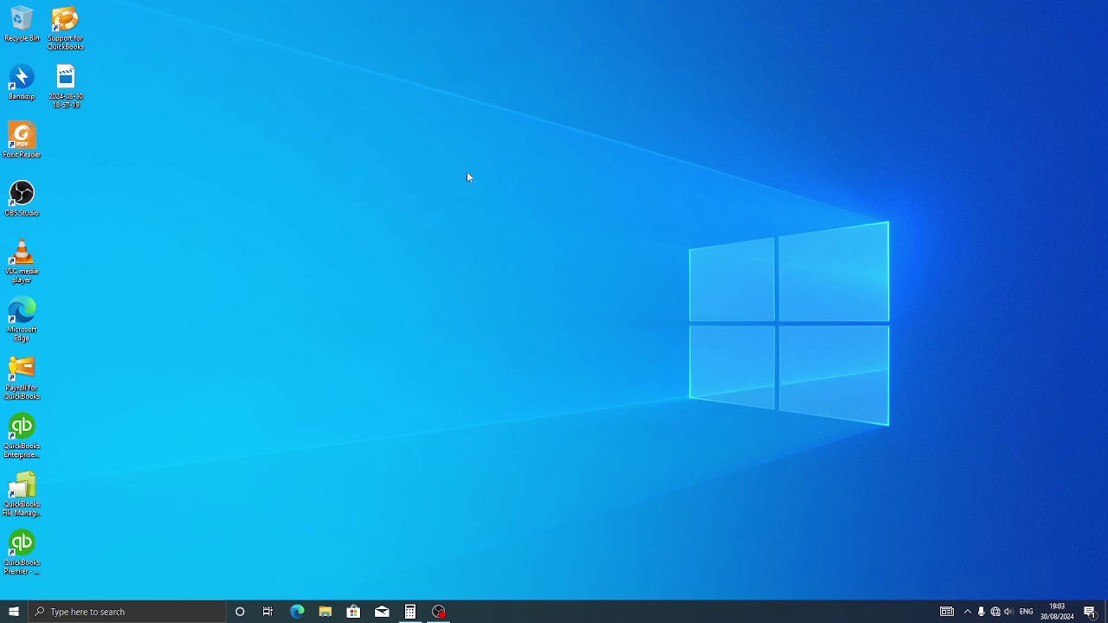
- Refresh the desktop twice
right_click(430, 200)
left_click(455, 240)
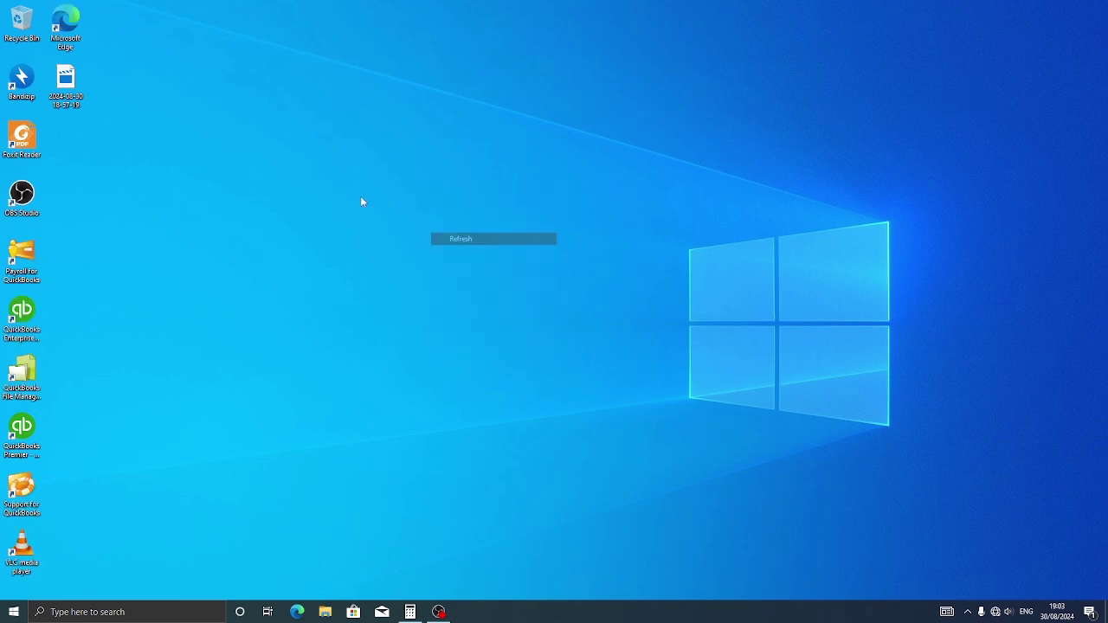
right_click(330, 147)
left_click(370, 192)
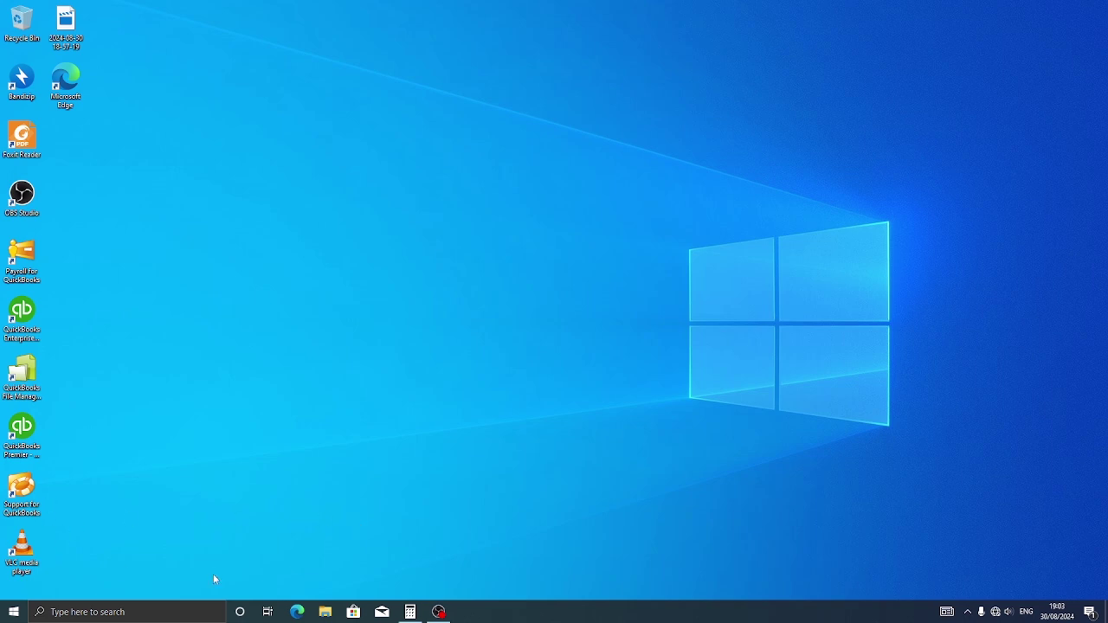
- Launch Excel from Start search for 'excel', accepting the license and dismissing the privacy notice
left_click(10, 612)
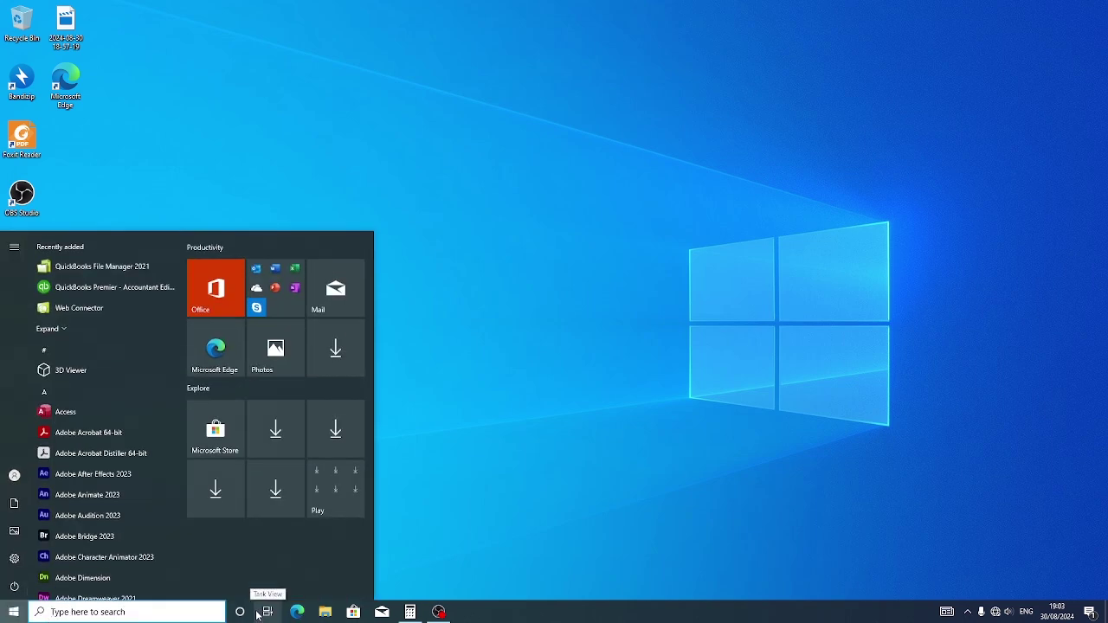
type("w")
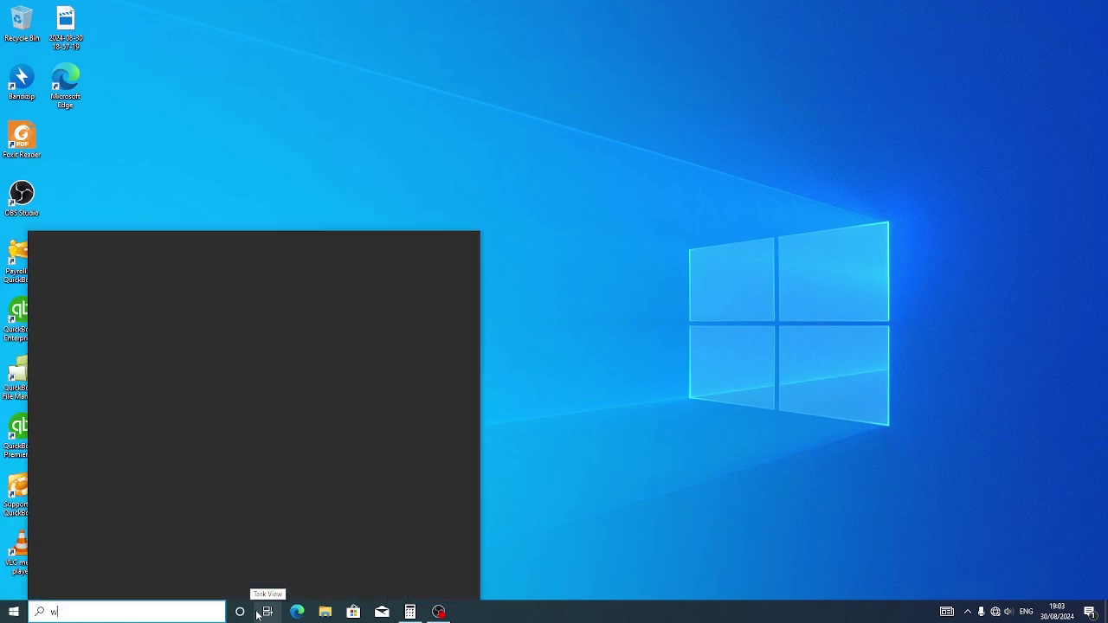
key("BackSpace")
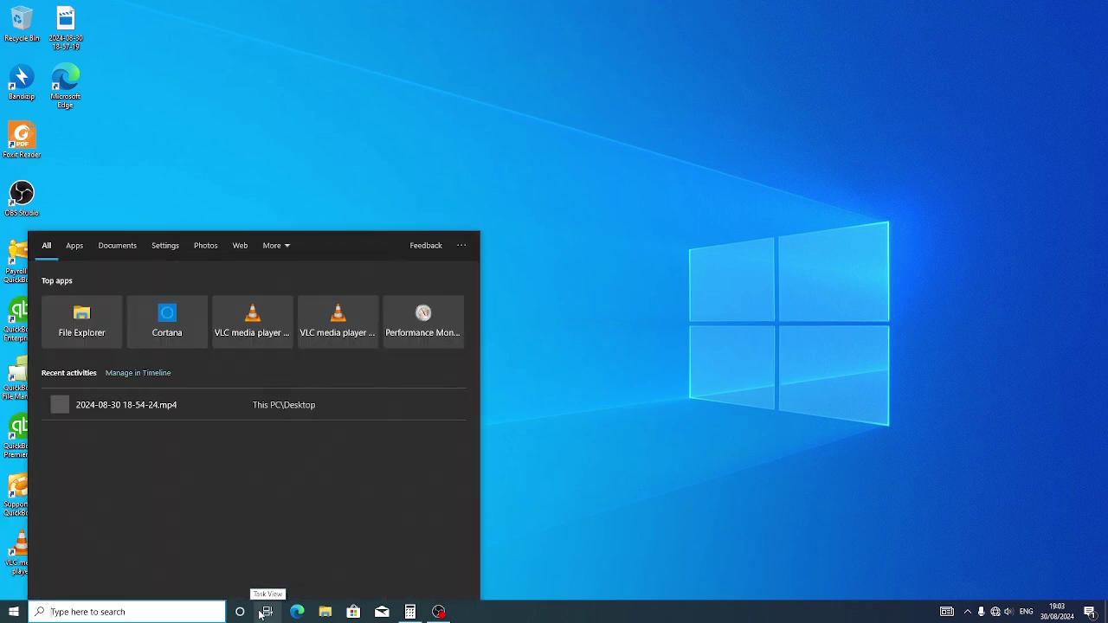
type("ex")
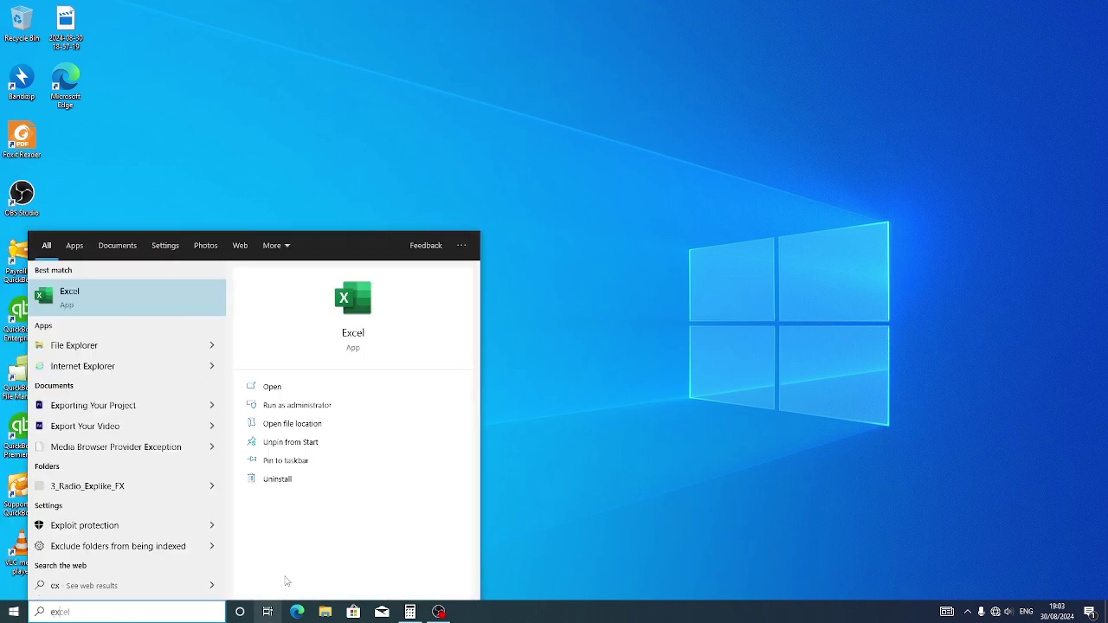
type("cel")
left_click(67, 292)
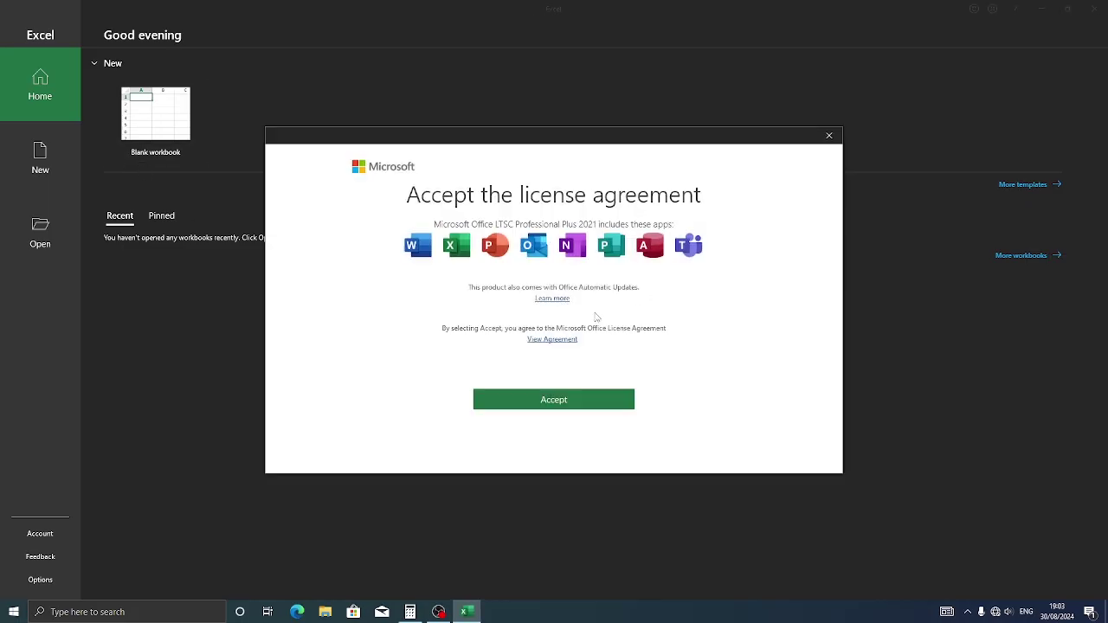
left_click(548, 406)
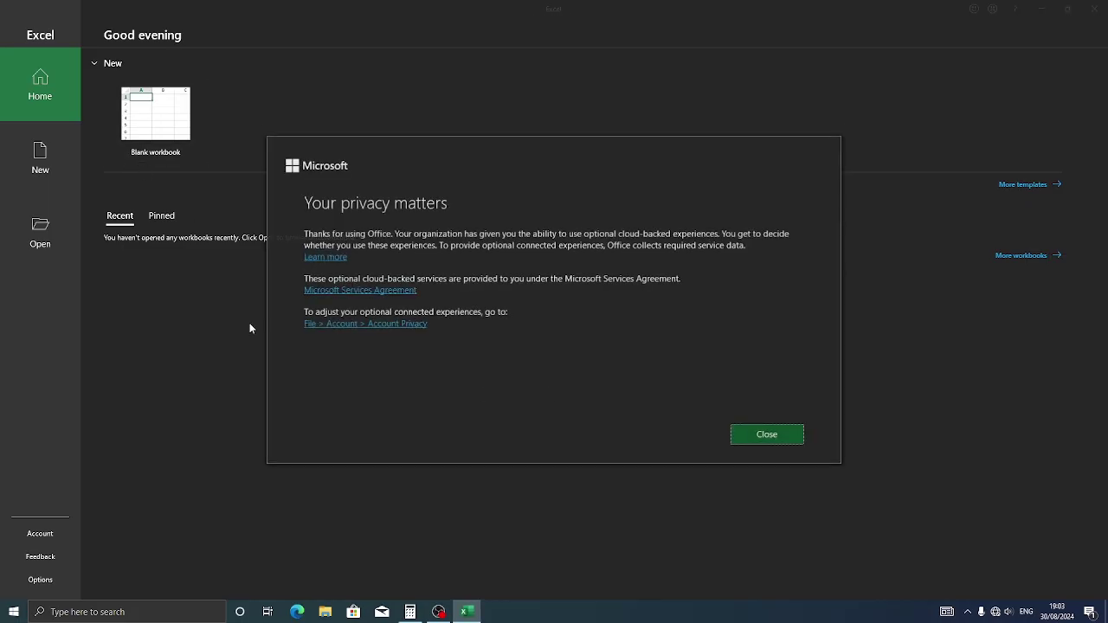
left_click(772, 439)
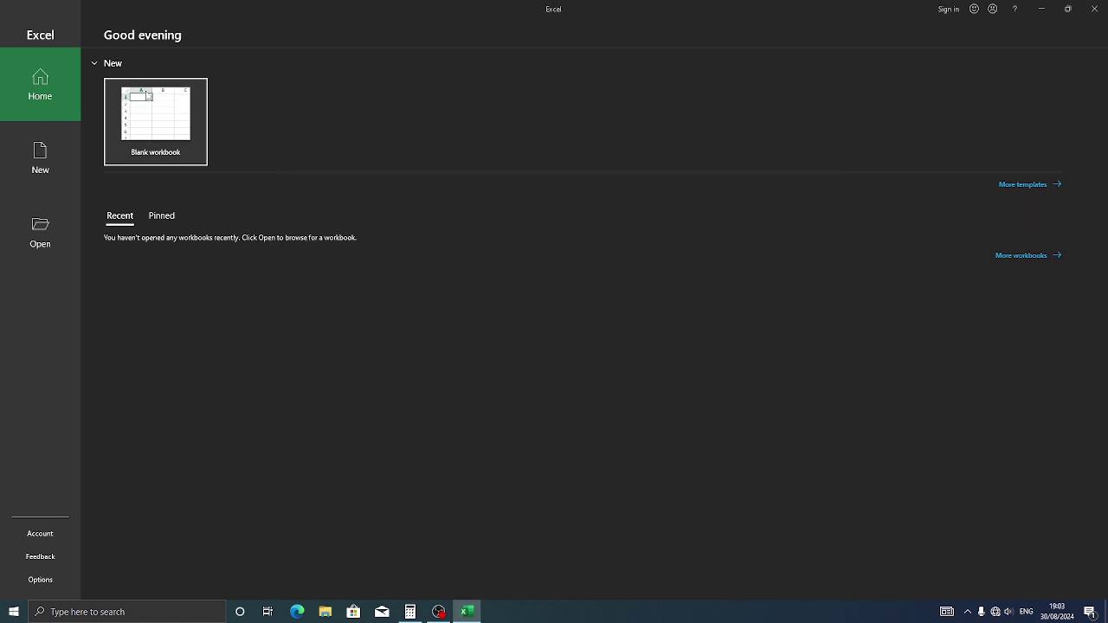
- Open a dark-themed blank Book1 workbook, then close Excel
key("Return")
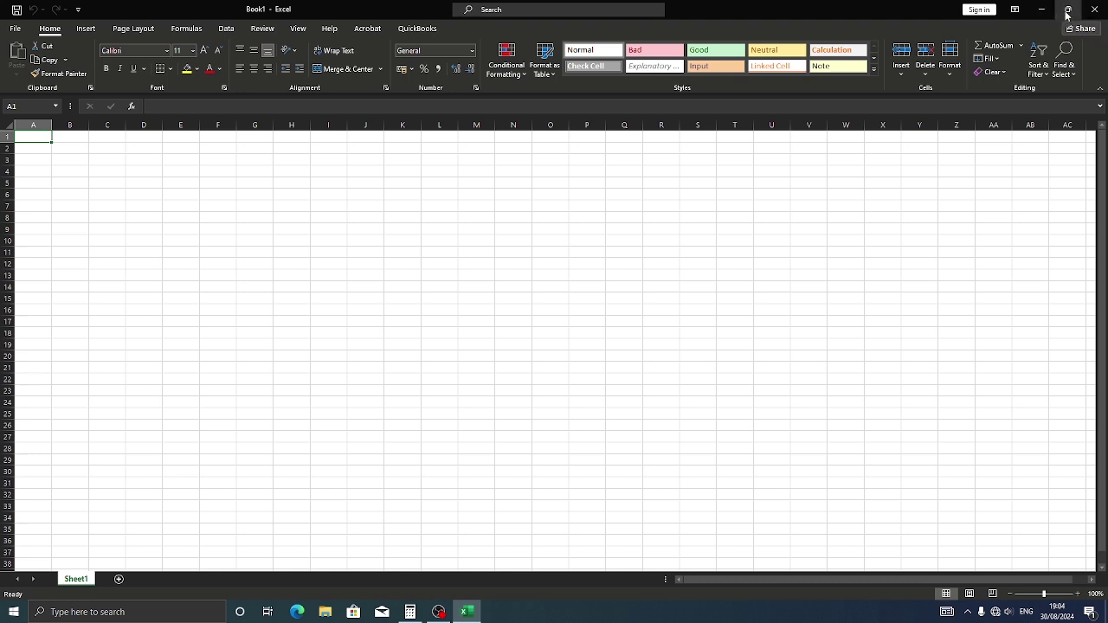
left_click(1096, 11)
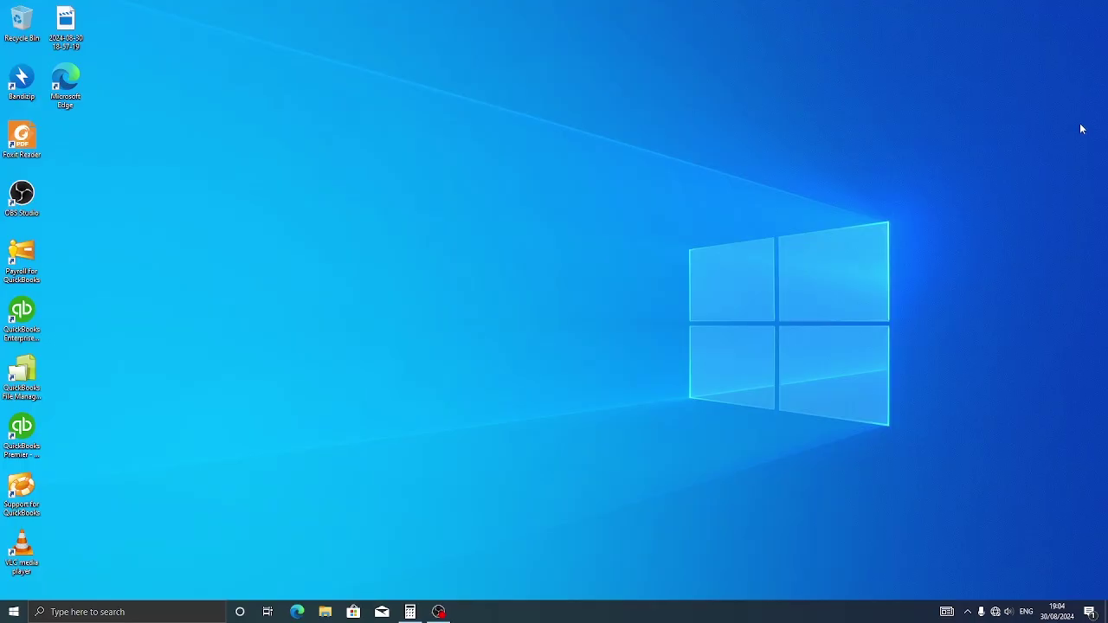